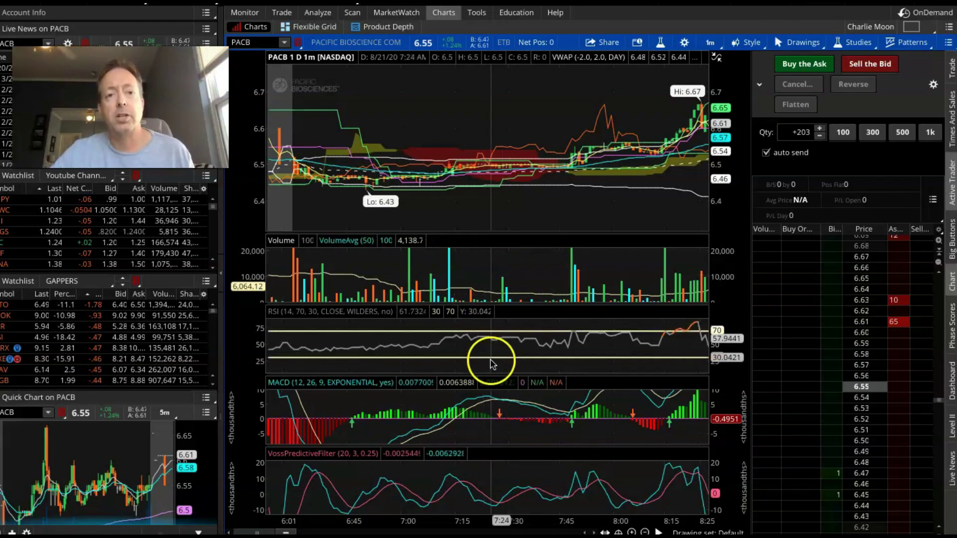
Bring up Chrome, dismiss the page pop-up, and go to the Google homepage.
{"action": "left_click", "coordinate": [461, 532]}
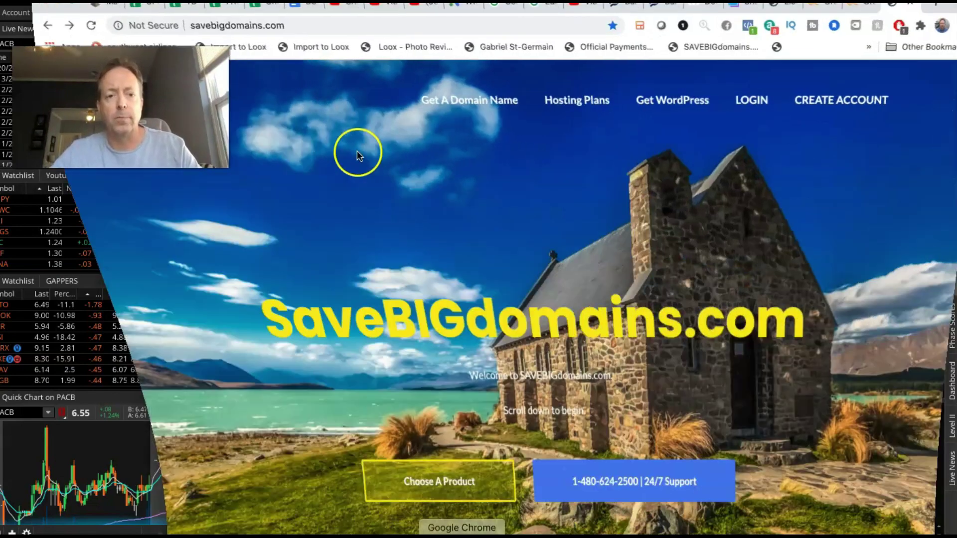
{"action": "left_click", "coordinate": [681, 135]}
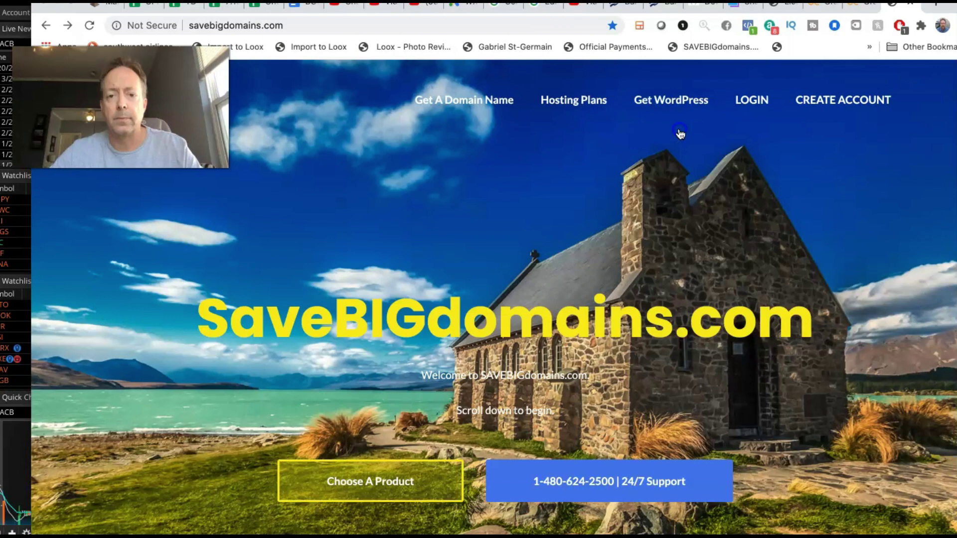
{"action": "left_click", "coordinate": [353, 24]}
{"action": "type", "text": "google"}
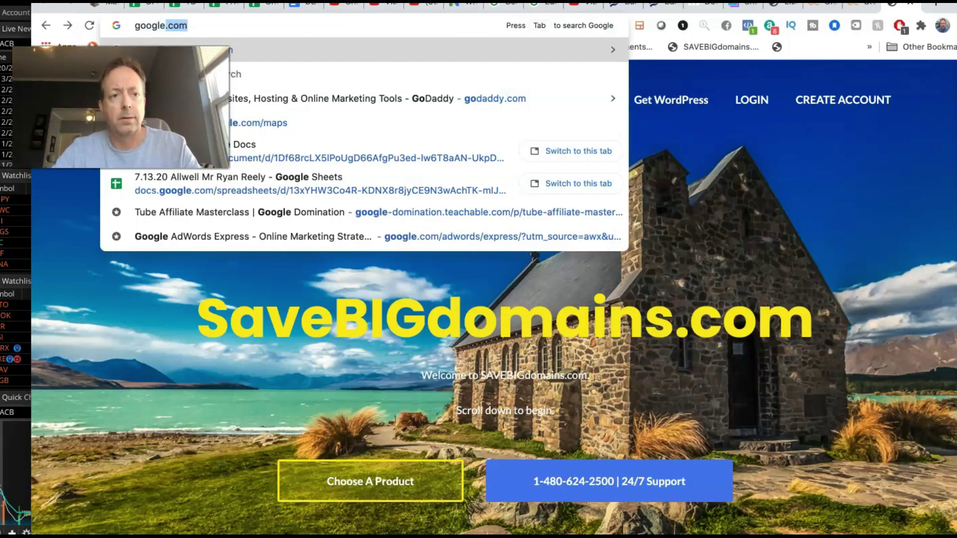
{"action": "key", "text": "Return"}
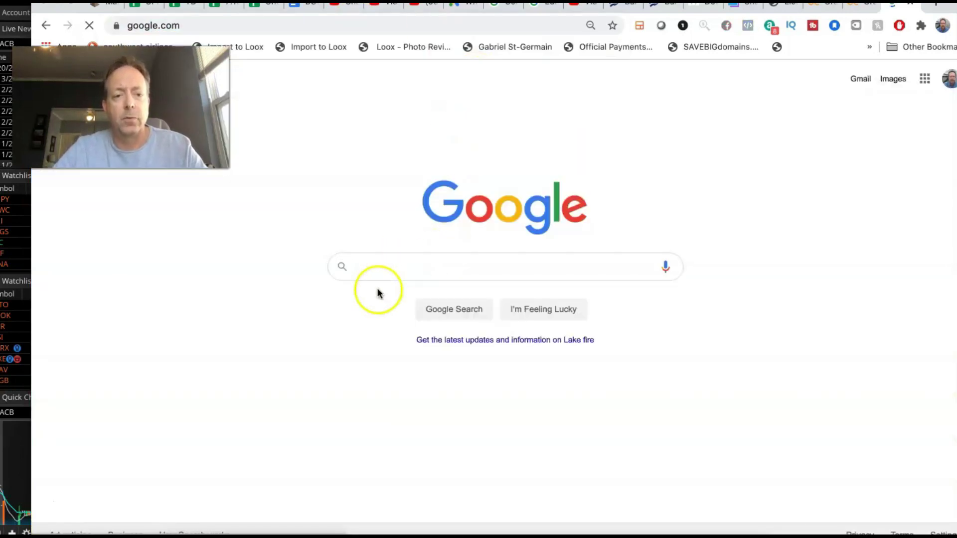
Search 'what does rsi stand for' and highlight the overbought-above-70, oversold-below-30 sentence.
{"action": "left_click", "coordinate": [378, 270]}
{"action": "type", "text": "what does rsi stand for"}
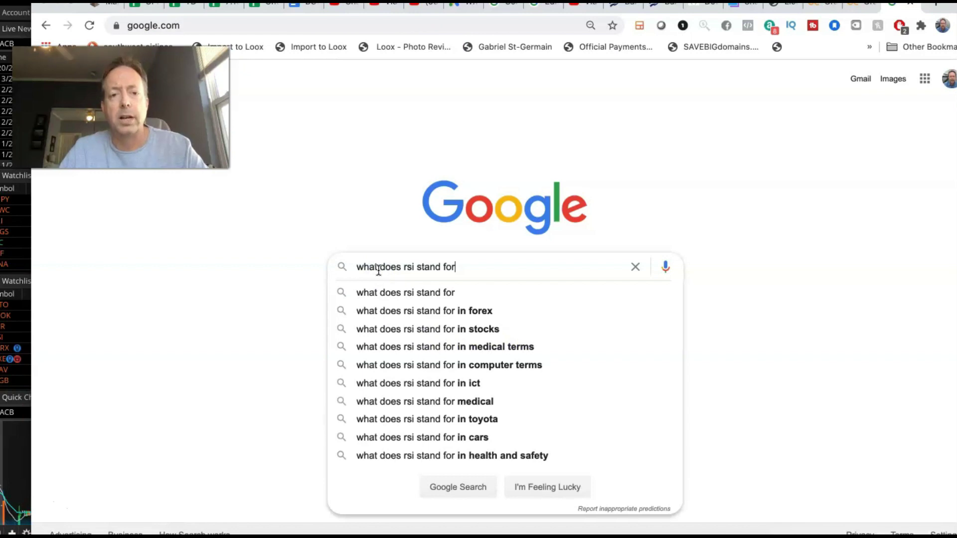
{"action": "key", "text": "Return"}
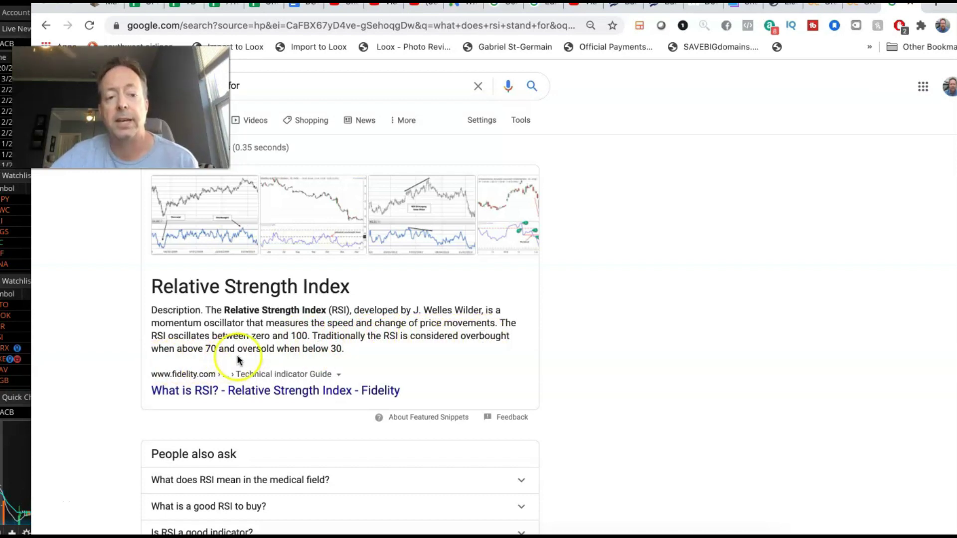
{"action": "left_click_drag", "start_coordinate": [341, 350], "coordinate": [312, 341]}
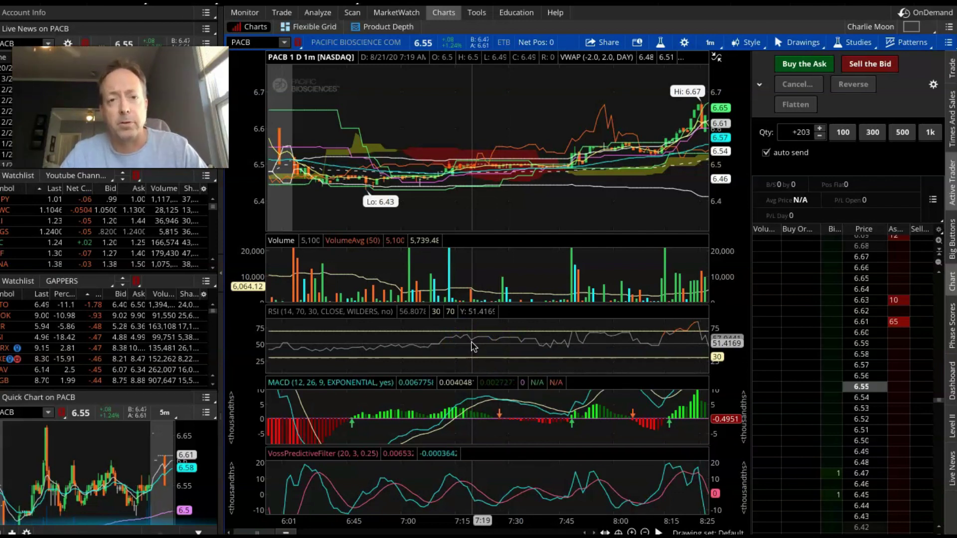
Check RSI readings at two bars on the PACB chart, then return to the Chrome RSI results.
{"action": "left_click", "coordinate": [467, 347]}
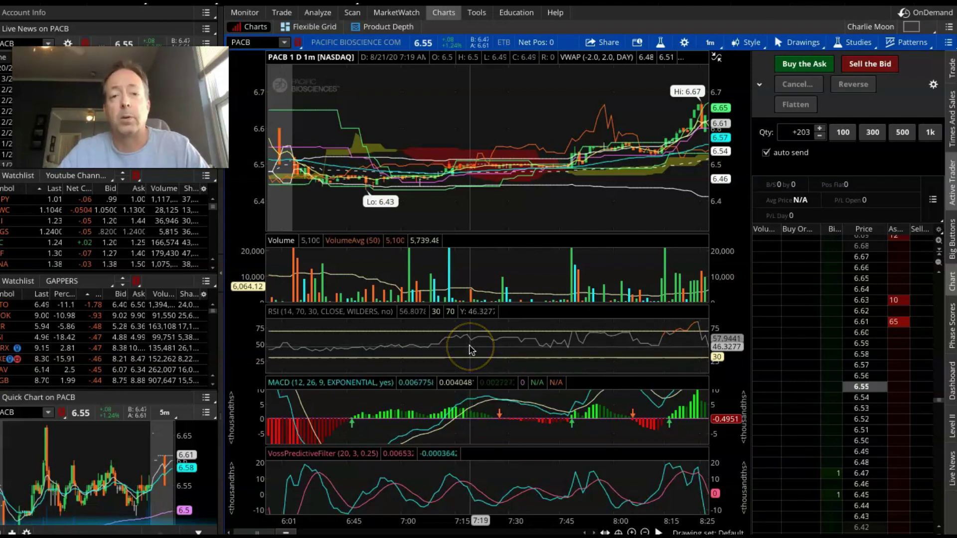
{"action": "left_click", "coordinate": [386, 342]}
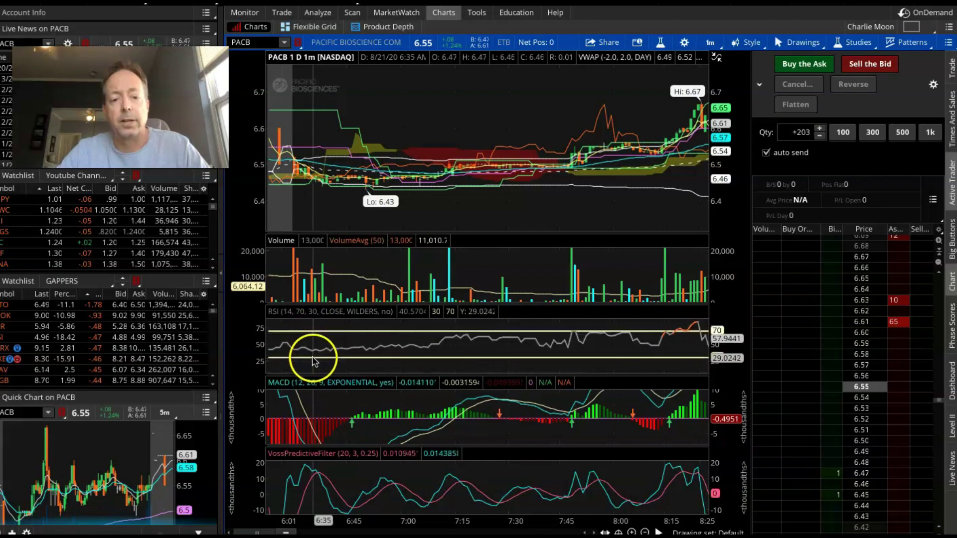
{"action": "left_click", "coordinate": [463, 529]}
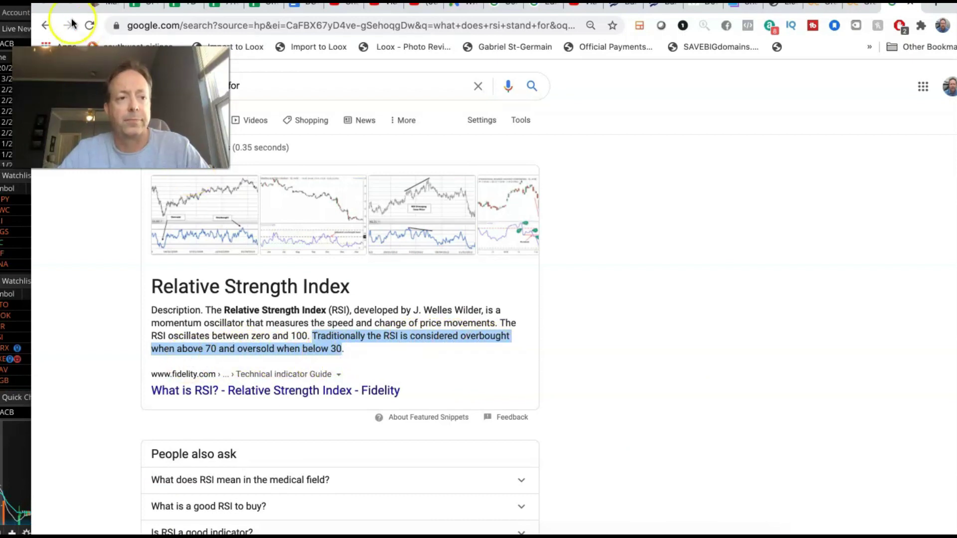
Switch from Chrome back to the thinkorswim PACB chart with Cmd+Tab.
{"action": "key", "text": "super+Tab"}
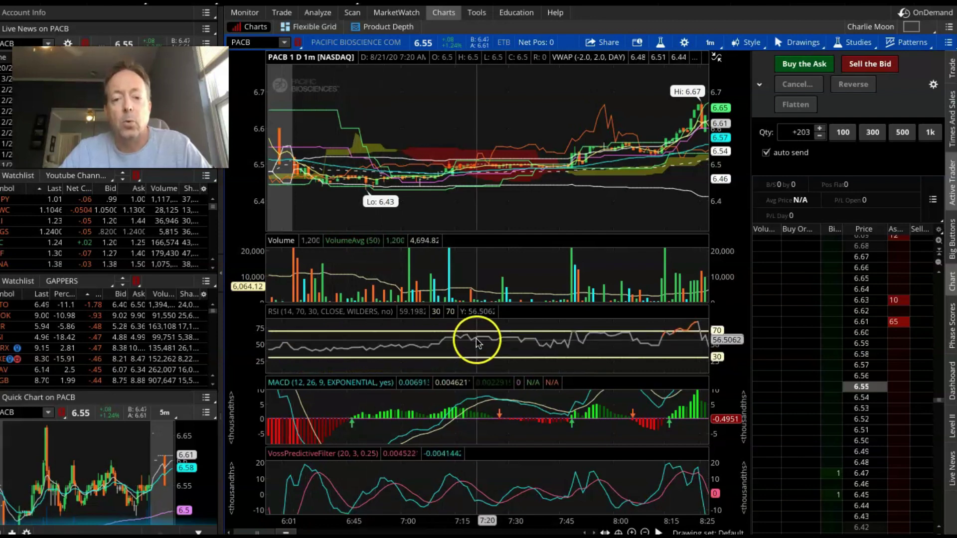
Read the RSI value on the PACB chart where it nears the 70 level.
{"action": "left_click", "coordinate": [670, 335]}
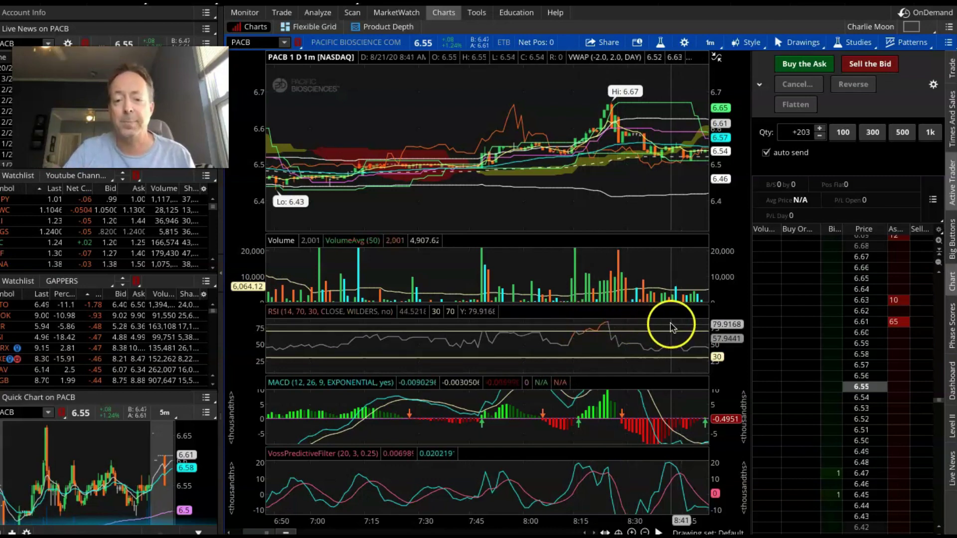
Scroll the PACB chart forward through the afternoon to about 17:15, reviewing the RSI swings.
{"action": "scroll", "coordinate": [646, 339], "scroll_direction": "down", "scroll_amount": 3}
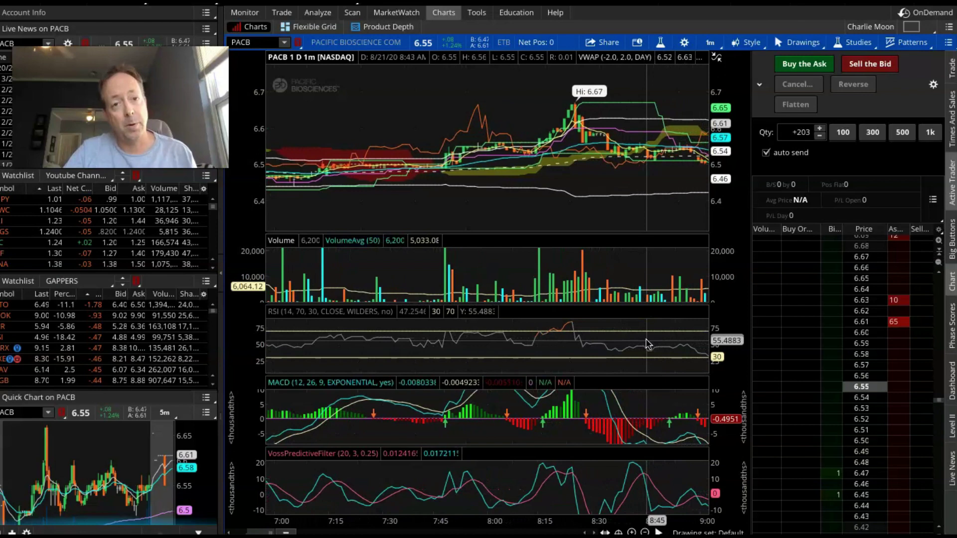
{"action": "scroll", "coordinate": [646, 344], "scroll_direction": "down", "scroll_amount": 2}
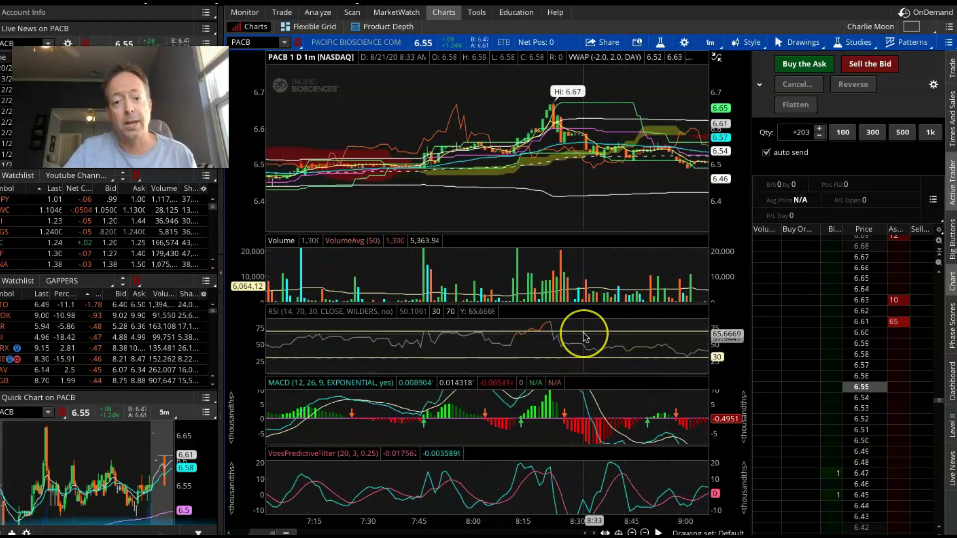
{"action": "scroll", "coordinate": [585, 338], "scroll_direction": "down", "scroll_amount": 10}
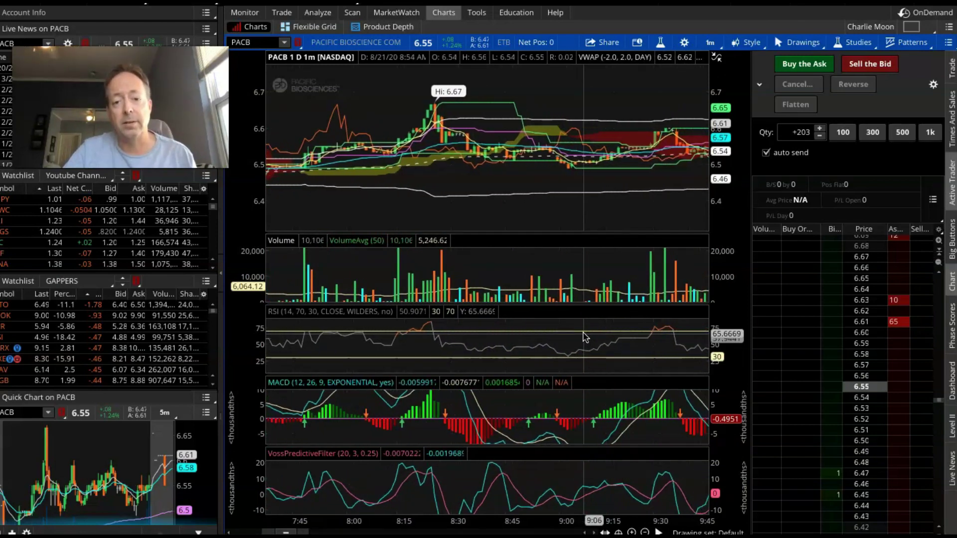
{"action": "scroll", "coordinate": [584, 338], "scroll_direction": "down", "scroll_amount": 11}
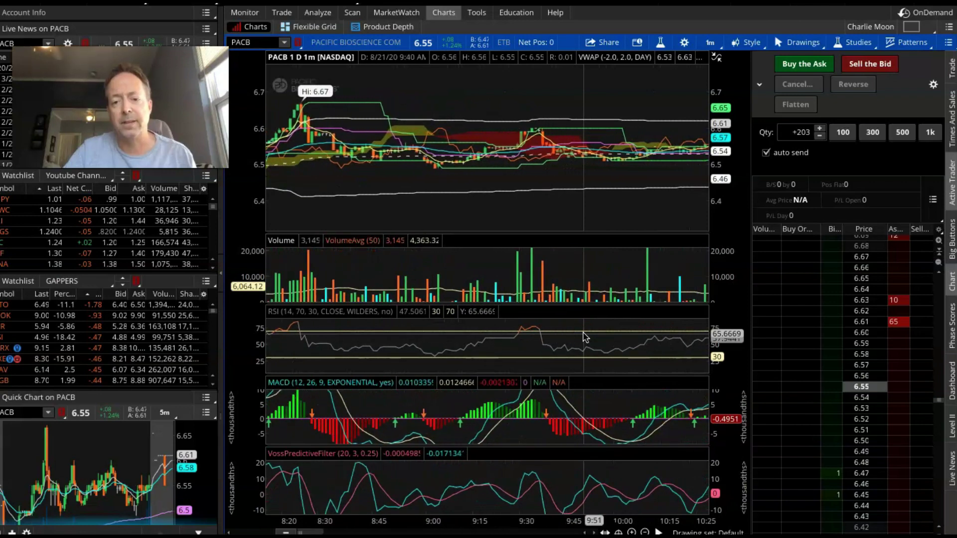
{"action": "scroll", "coordinate": [584, 338], "scroll_direction": "down", "scroll_amount": 20}
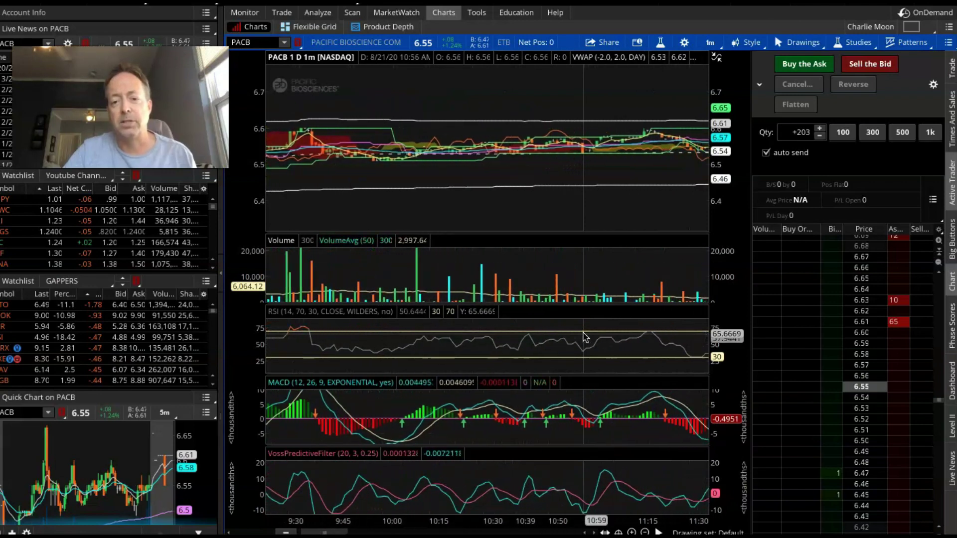
{"action": "scroll", "coordinate": [585, 337], "scroll_direction": "down", "scroll_amount": 2}
{"action": "left_click", "coordinate": [577, 348]}
{"action": "scroll", "coordinate": [576, 351], "scroll_direction": "down", "scroll_amount": 3}
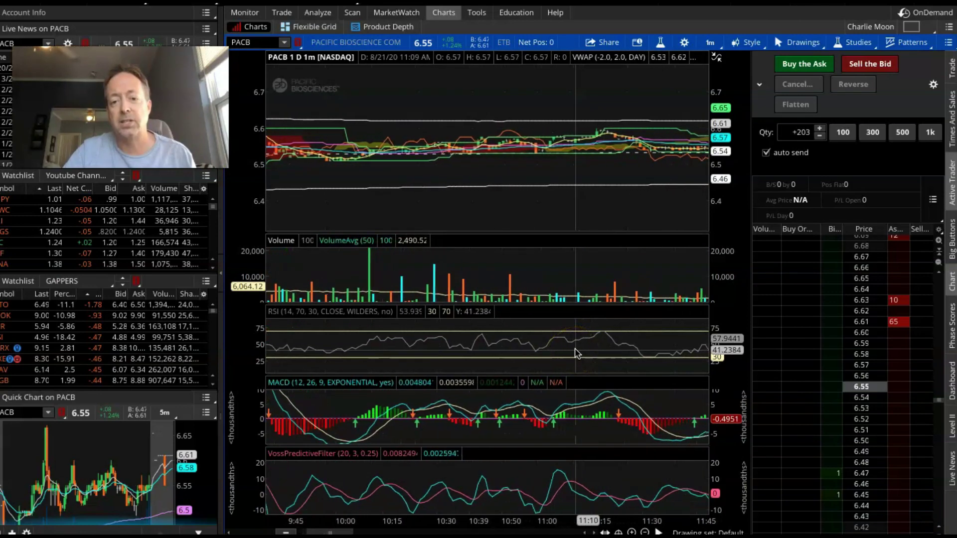
{"action": "scroll", "coordinate": [576, 351], "scroll_direction": "down", "scroll_amount": 9}
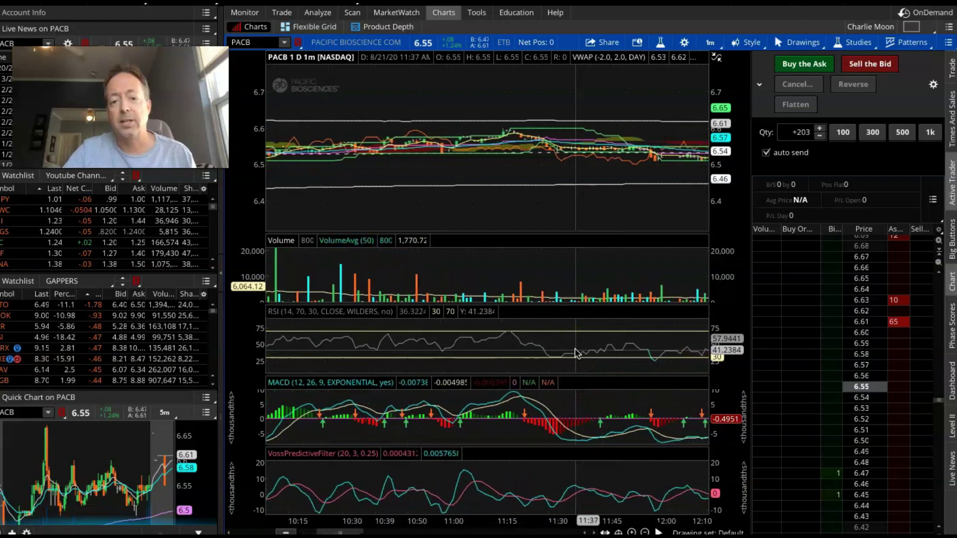
{"action": "scroll", "coordinate": [577, 352], "scroll_direction": "down", "scroll_amount": 5}
{"action": "left_click", "coordinate": [539, 361]}
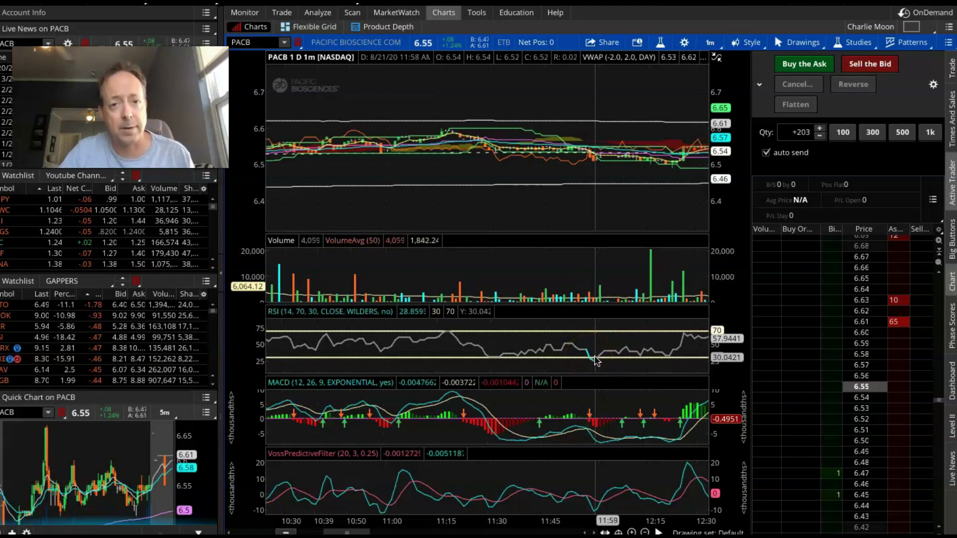
{"action": "scroll", "coordinate": [597, 361], "scroll_direction": "down", "scroll_amount": 8}
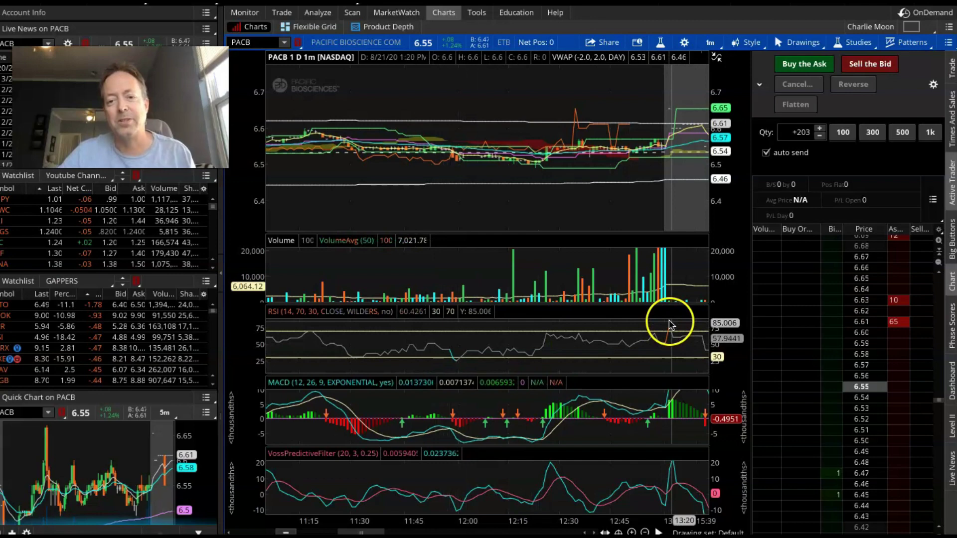
{"action": "scroll", "coordinate": [666, 336], "scroll_direction": "down", "scroll_amount": 10}
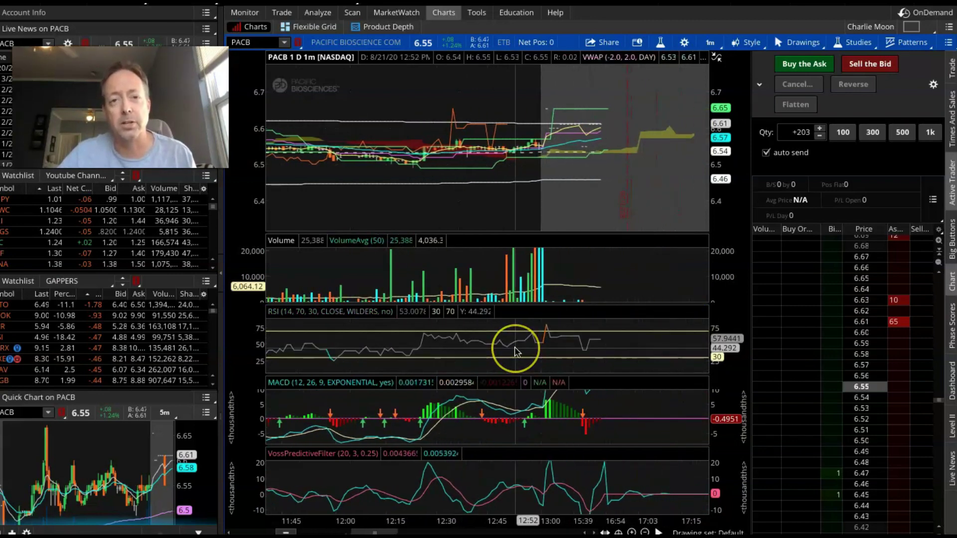
Select and then deselect the RSI plot to emphasise its 70/30 levels, then show the quick toolbar.
{"action": "left_click", "coordinate": [532, 339]}
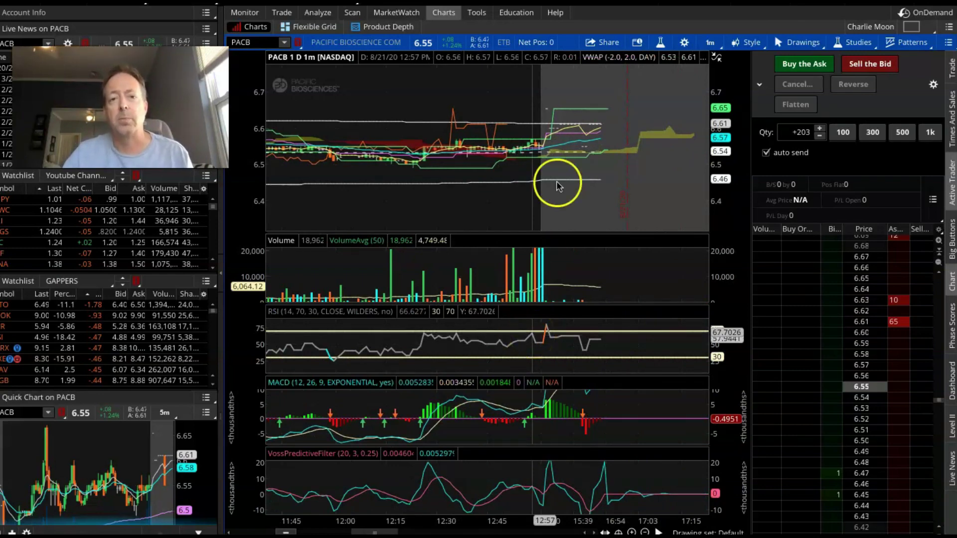
{"action": "left_click", "coordinate": [594, 157]}
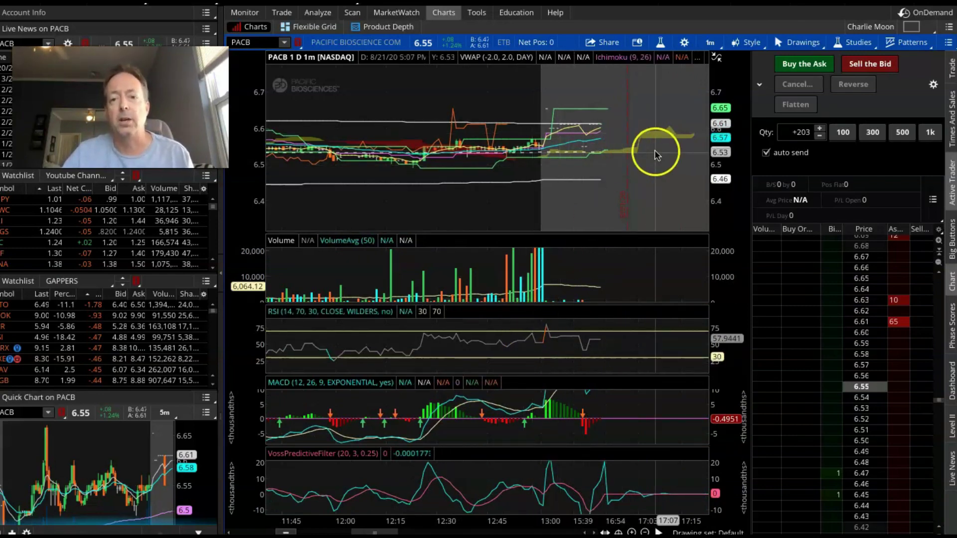
{"action": "left_click", "coordinate": [661, 43]}
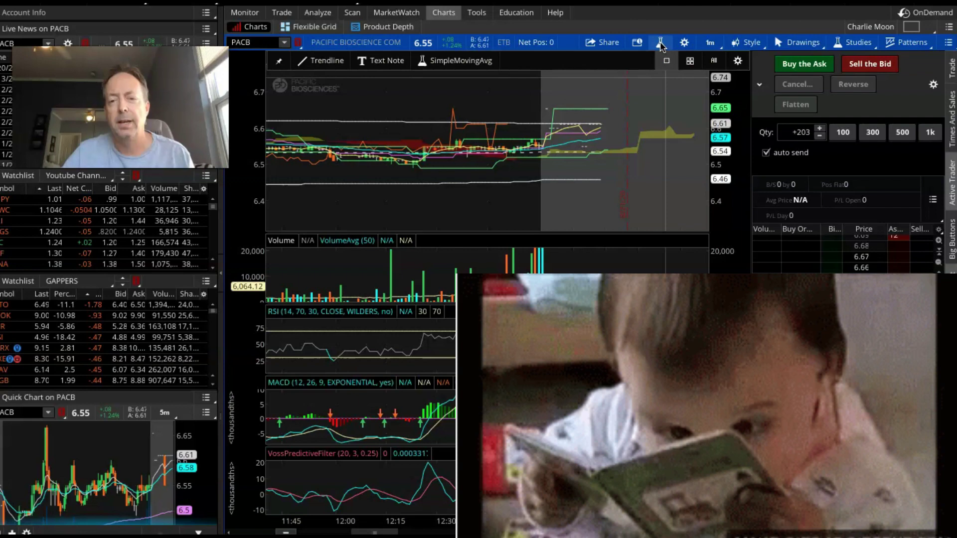
In Edit Studies and Strategies, filter studies by 'rsi', pick RSI, and open the chart RSI's settings.
{"action": "left_click", "coordinate": [660, 42]}
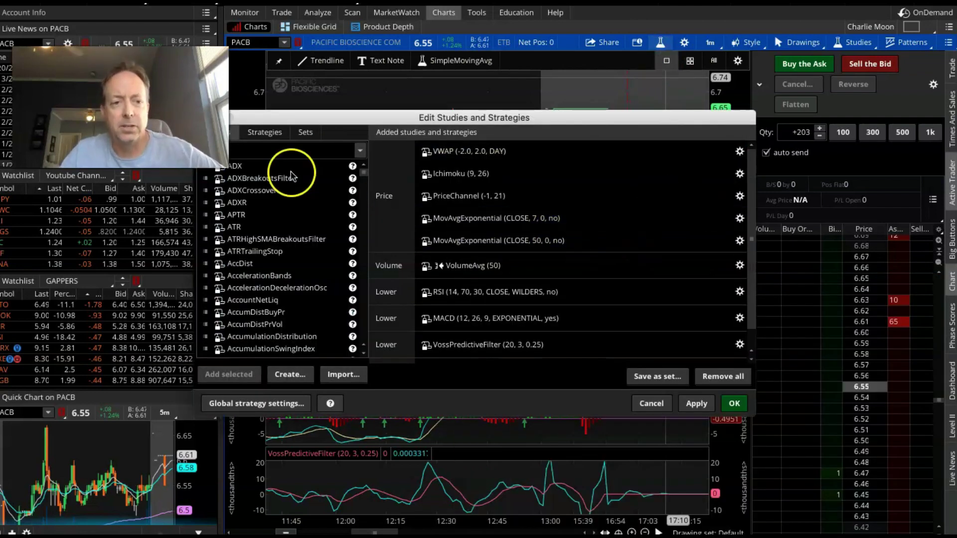
{"action": "left_click", "coordinate": [274, 151]}
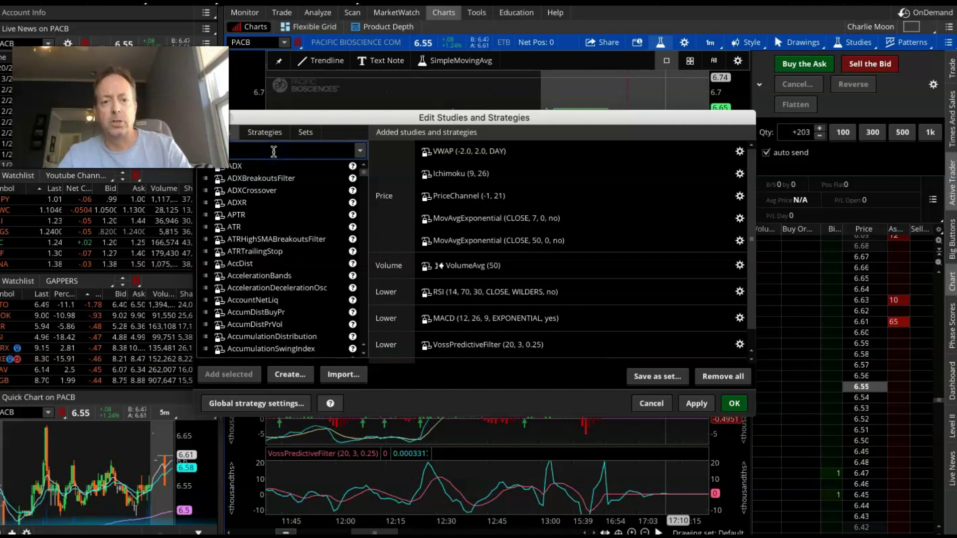
{"action": "type", "text": "rsi"}
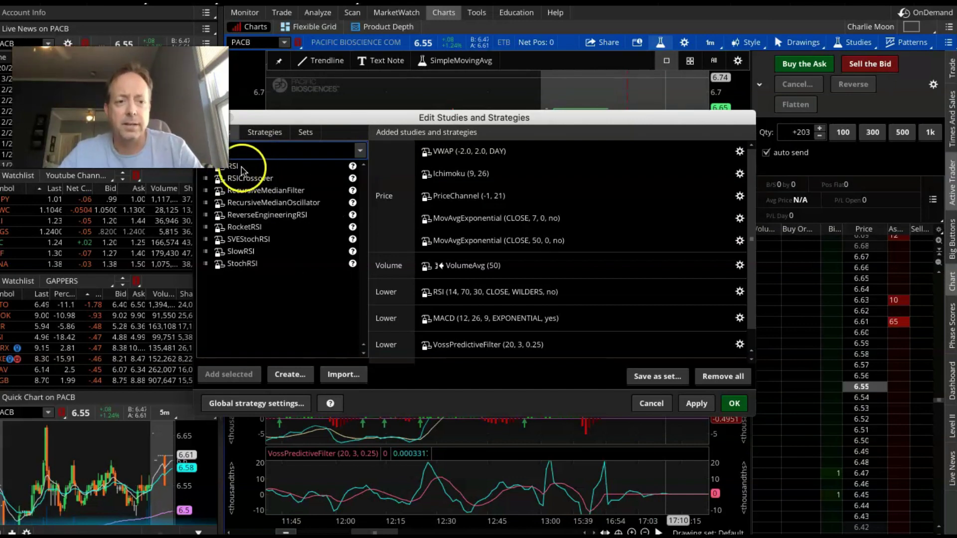
{"action": "left_click", "coordinate": [271, 149]}
{"action": "left_click_drag", "start_coordinate": [256, 118], "coordinate": [291, 118]}
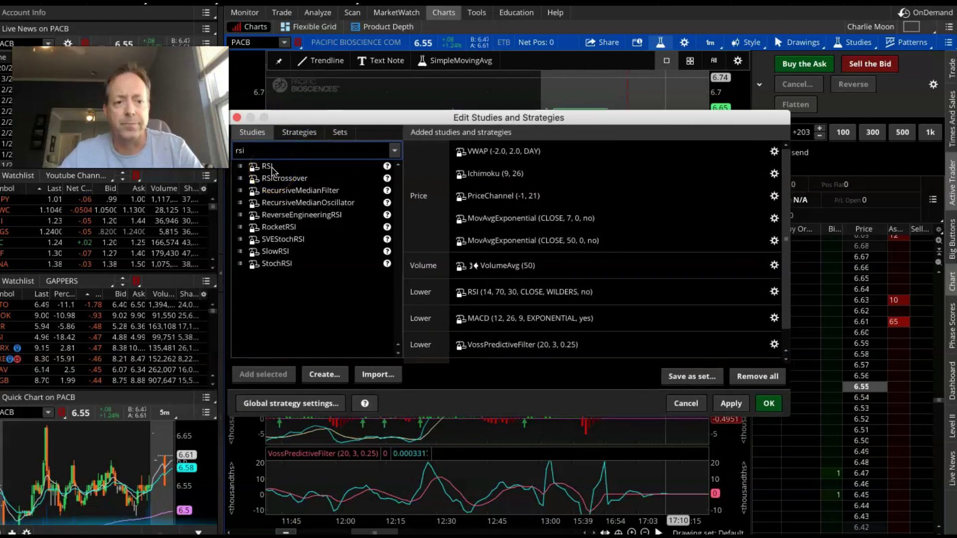
{"action": "left_click", "coordinate": [272, 167]}
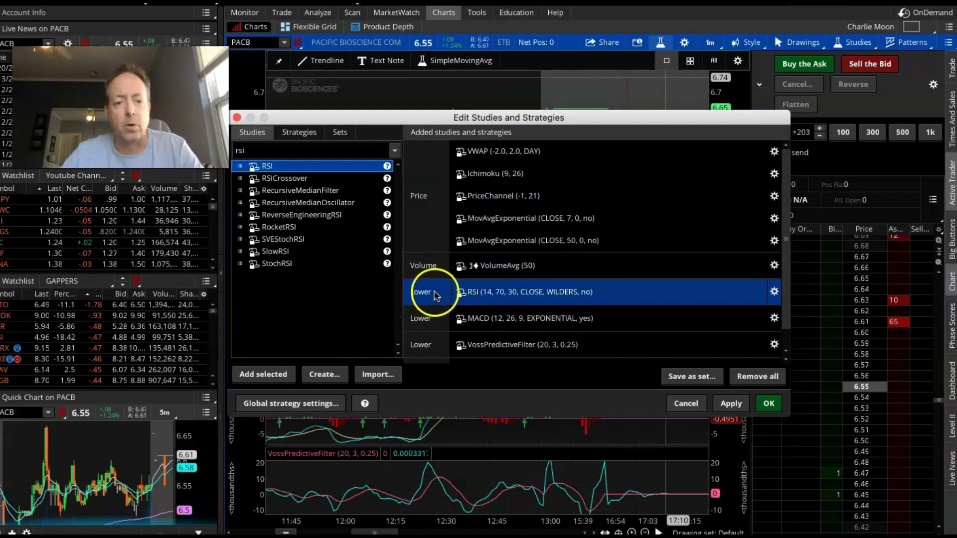
{"action": "left_click", "coordinate": [774, 291]}
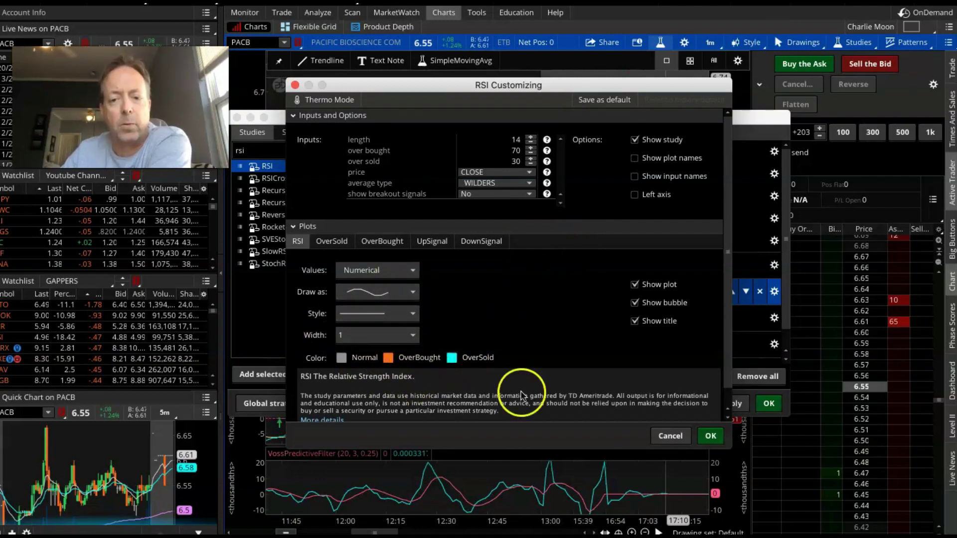
Cancel RSI Customizing without changes and apply the unchanged study setup.
{"action": "left_click", "coordinate": [671, 436]}
{"action": "left_click", "coordinate": [733, 406]}
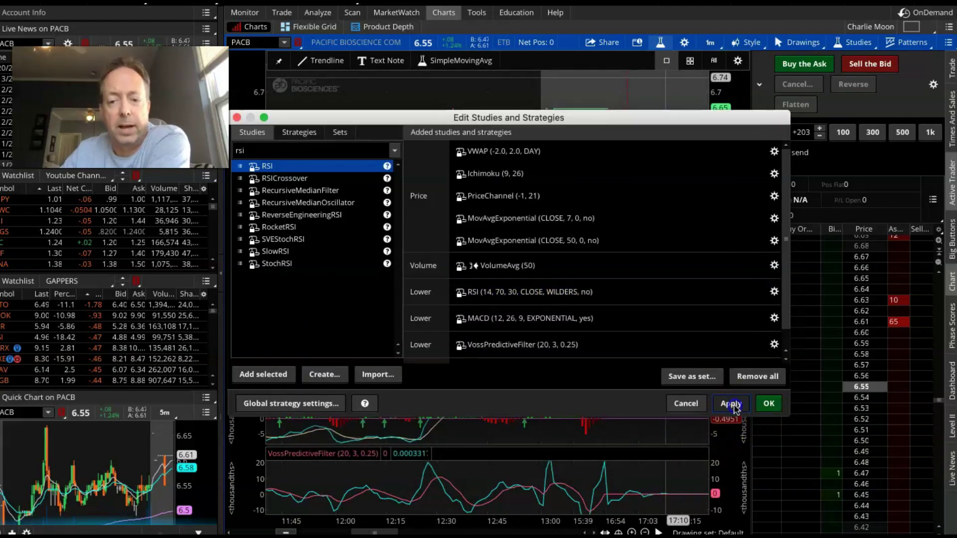
{"action": "left_click", "coordinate": [766, 404]}
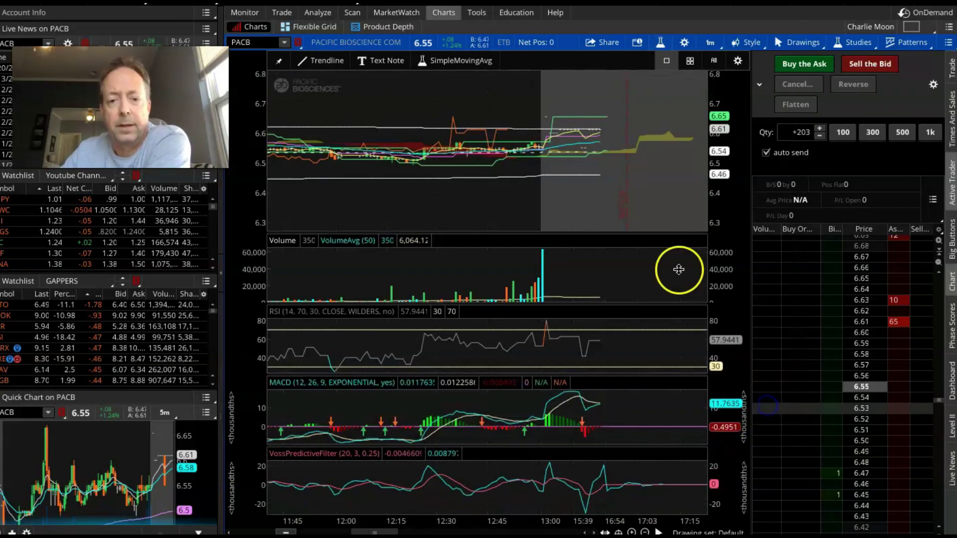